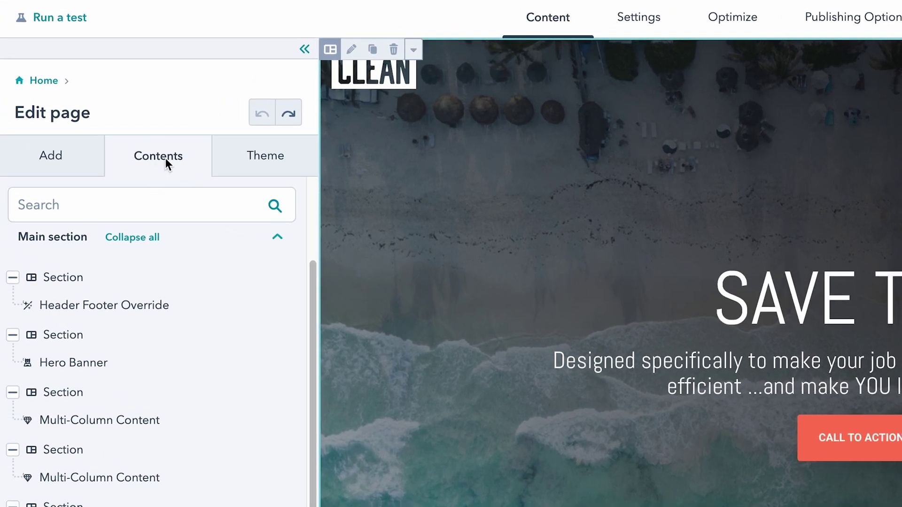
scroll(155, 376, "down", 3)
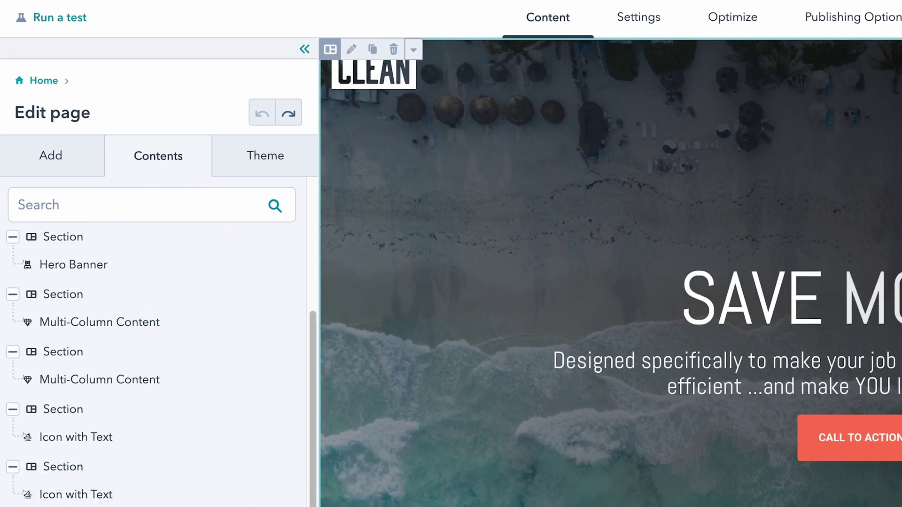
scroll(155, 376, "up", 6)
scroll(205, 463, "down", 2)
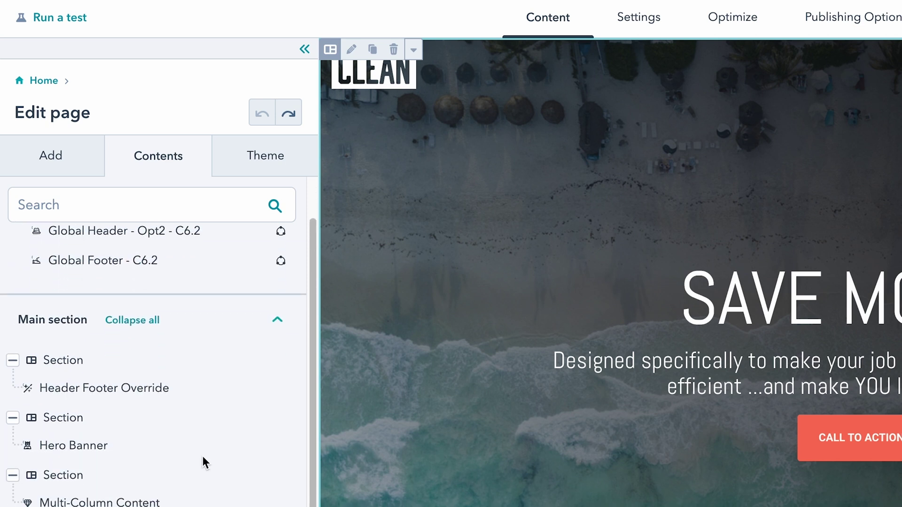
scroll(182, 502, "down", 3)
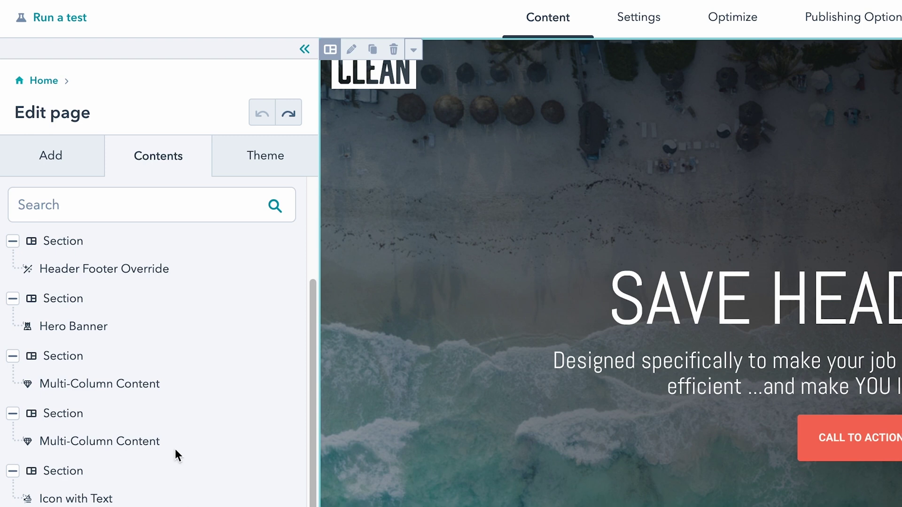
scroll(175, 449, "up", 1)
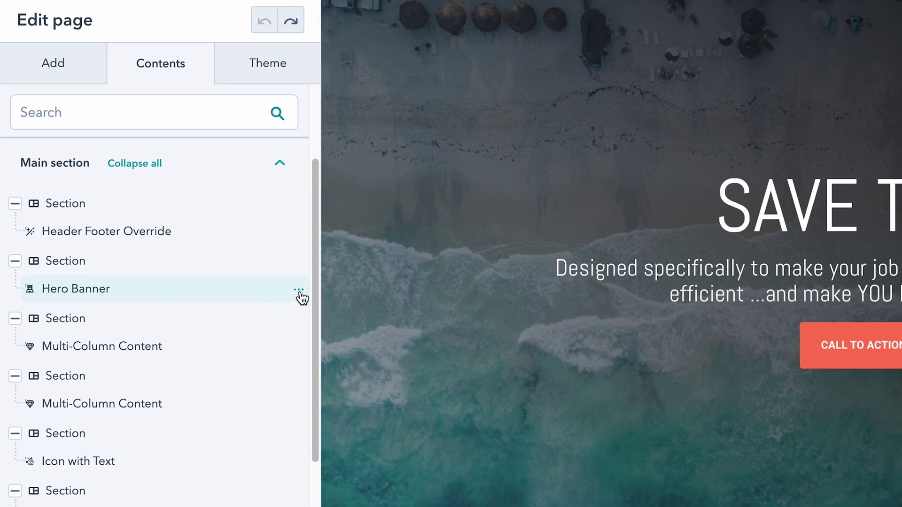
- Rename the first Multi-Column Content module, the video block below the Hero Banner, to 'Video'
left_click(299, 290)
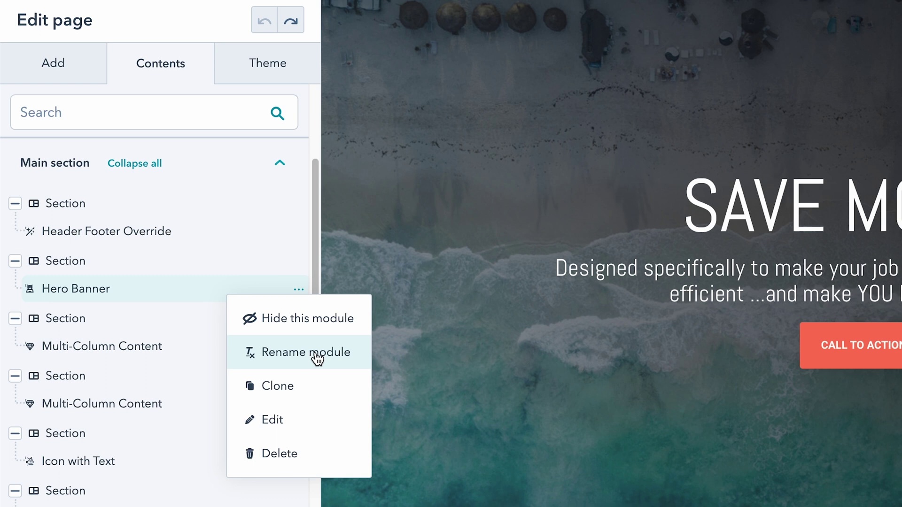
scroll(644, 411, "down", 5)
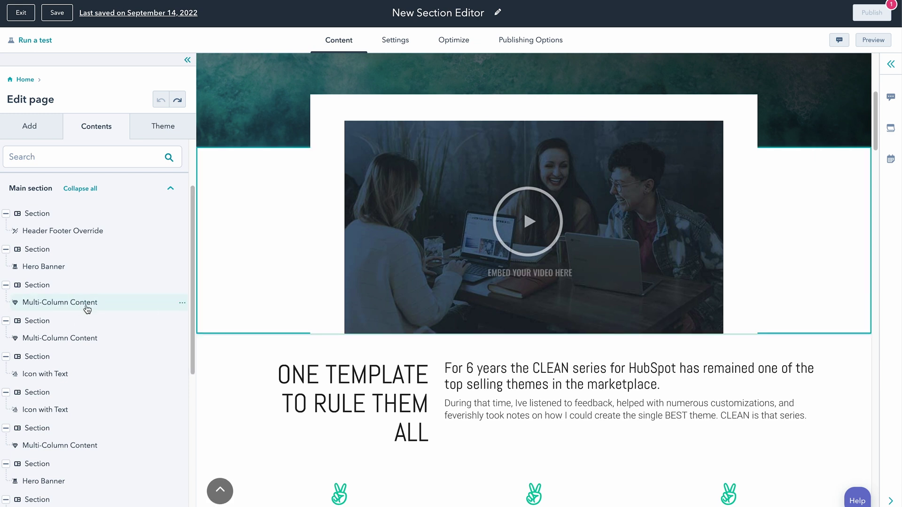
left_click(183, 304)
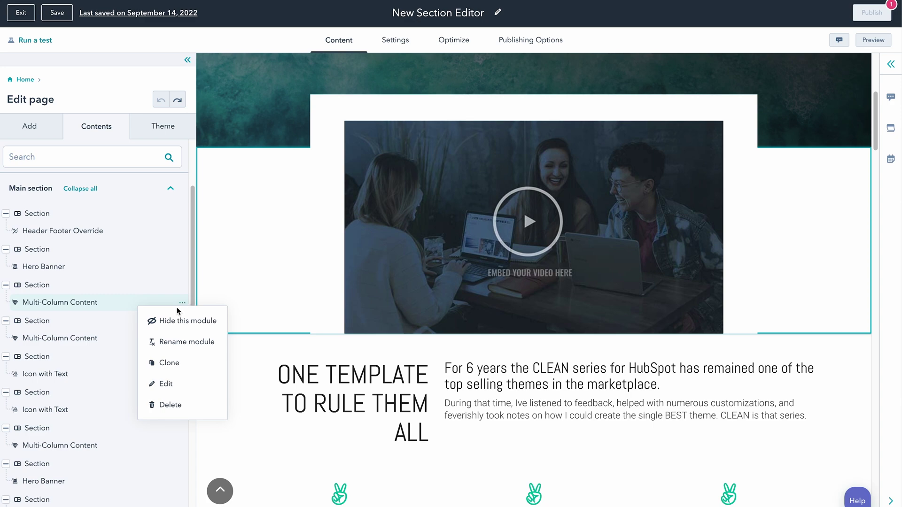
left_click(170, 341)
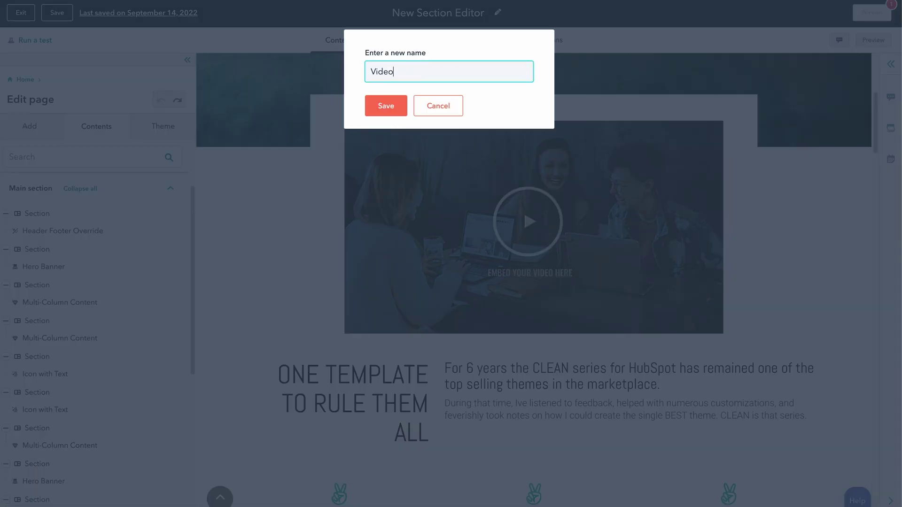
left_click(387, 105)
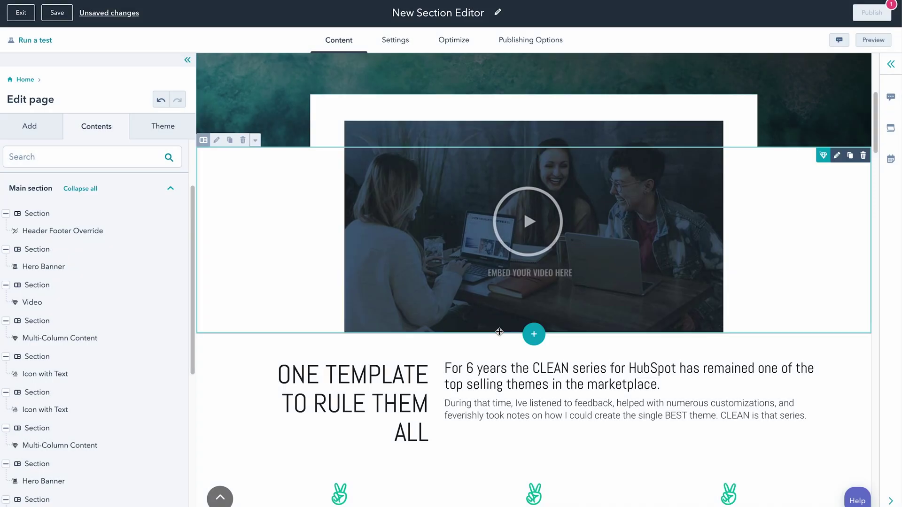
scroll(458, 350, "down", 1)
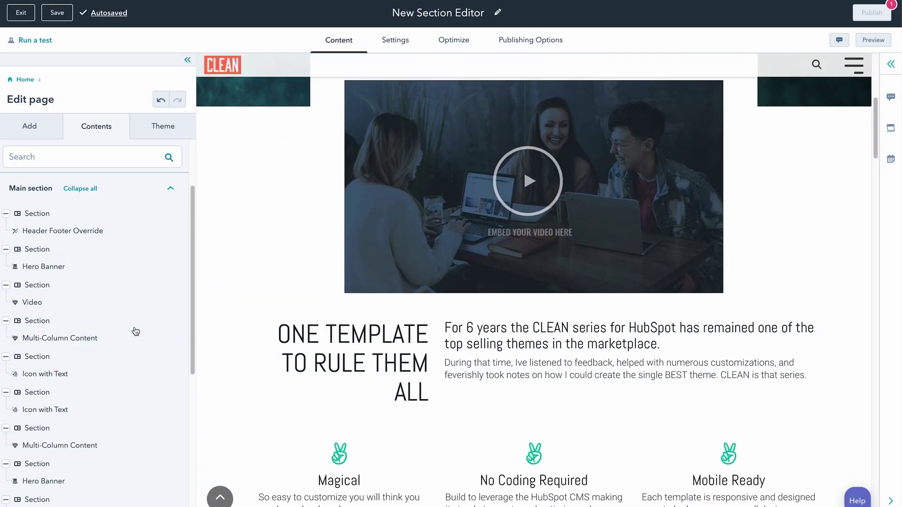
- Rename the Multi-Column Content module after Video to 'Main Call Out'
left_click(183, 342)
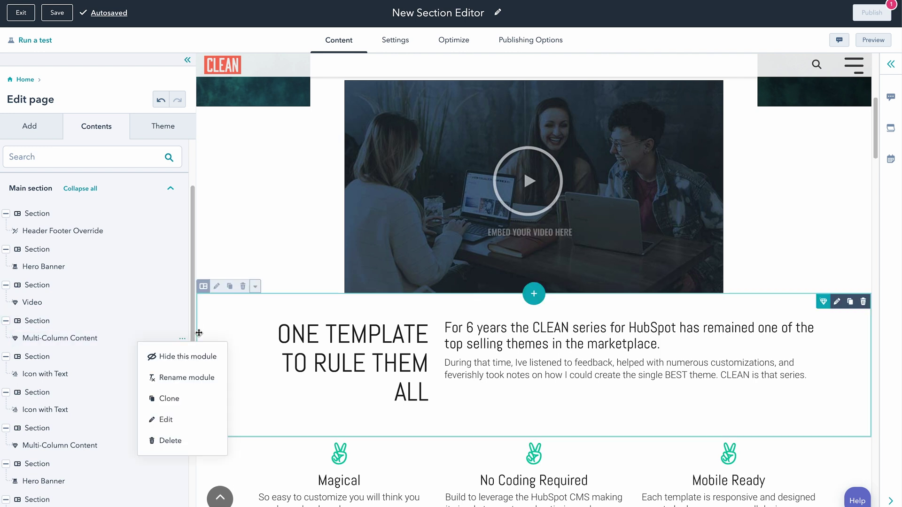
left_click(174, 374)
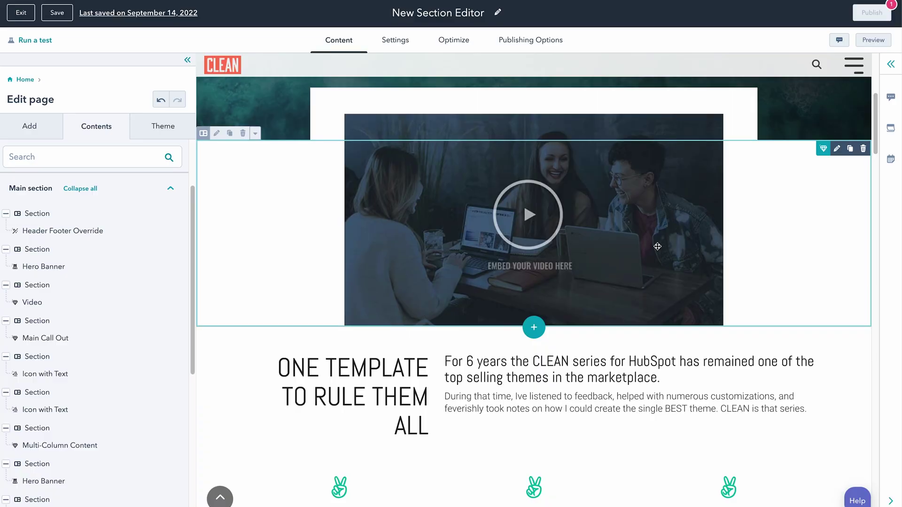
- Drag the Main Call Out module into the Video section, directly beneath the video
scroll(657, 246, "down", 1)
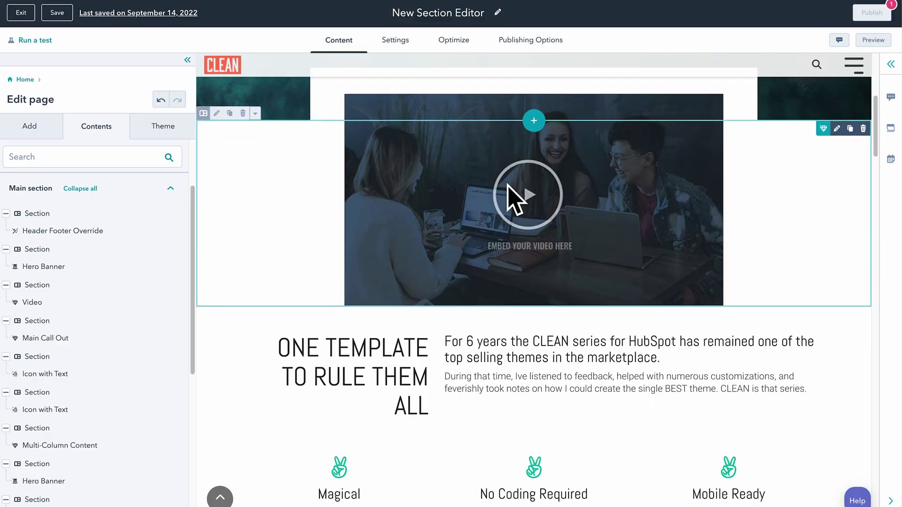
scroll(585, 397, "down", 3)
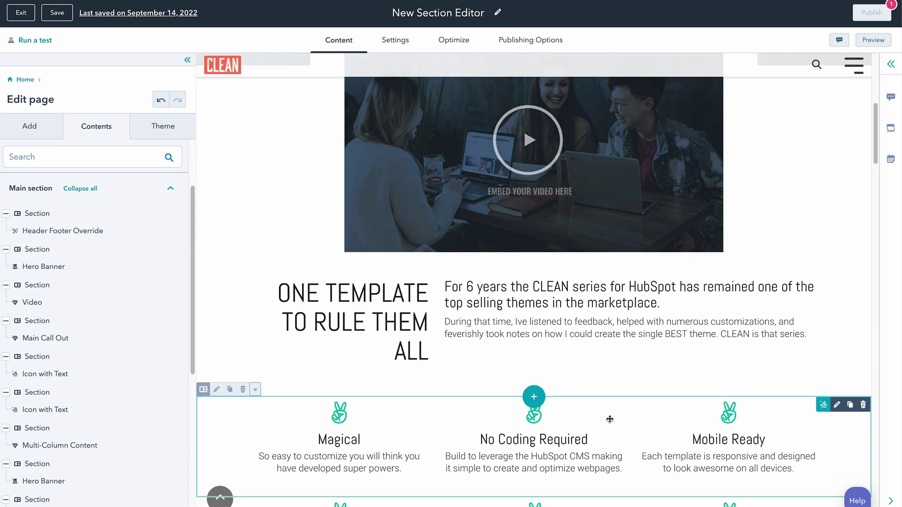
scroll(545, 362, "up", 3)
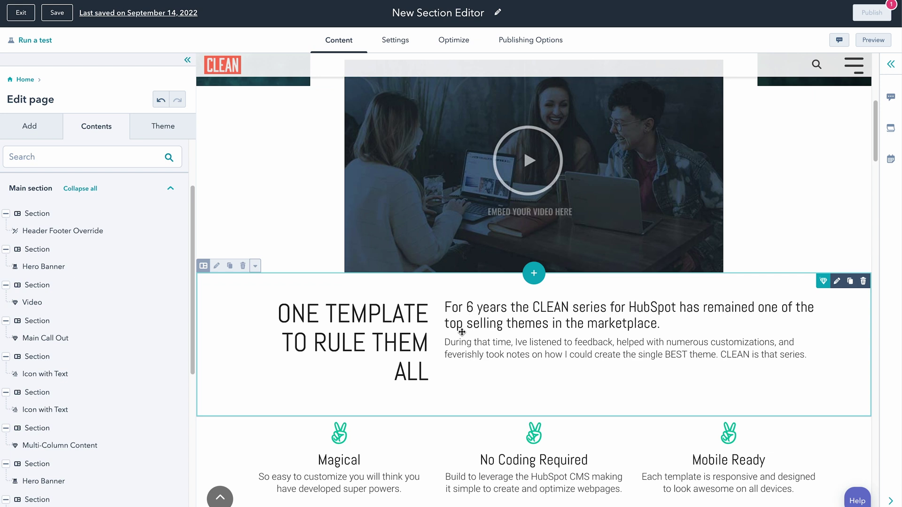
left_click_drag(427, 337, 543, 266)
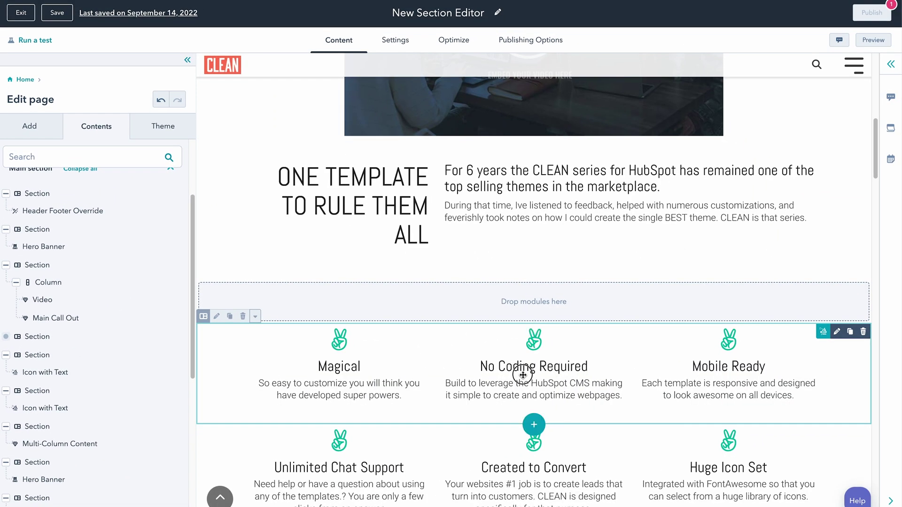
- Drag both Icon with Text modules into the Video column below Main Call Out
left_click_drag(523, 375, 558, 264)
scroll(573, 361, "down", 1)
left_click_drag(572, 413, 571, 312)
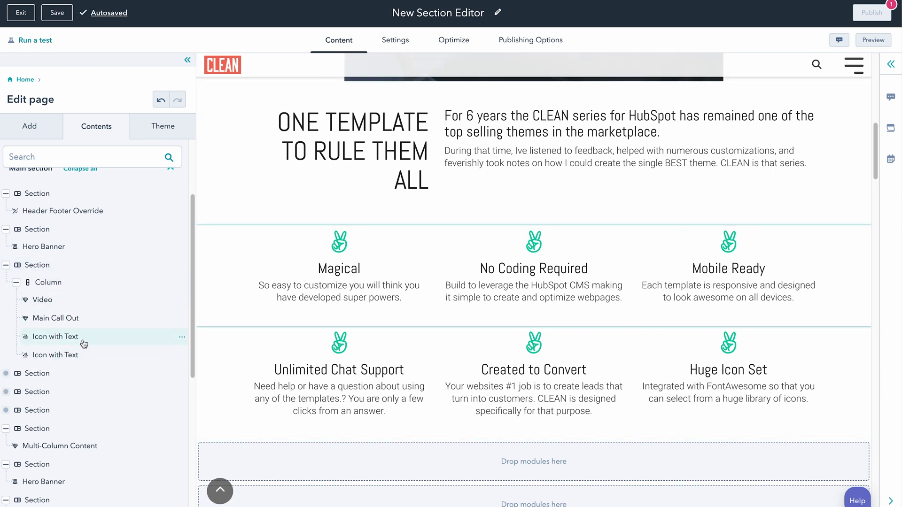
scroll(282, 357, "down", 3)
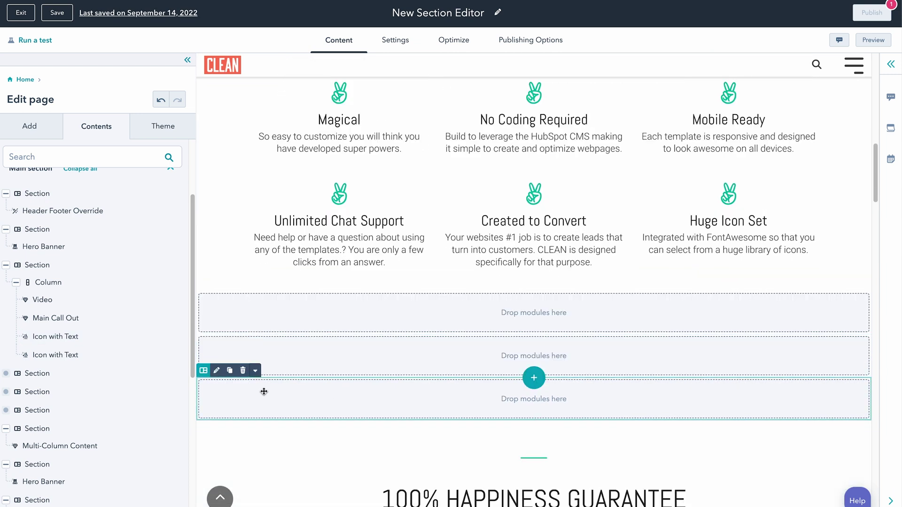
- Delete the three leftover empty 'Drop modules here' sections below the Video section
left_click(243, 371)
left_click(242, 330)
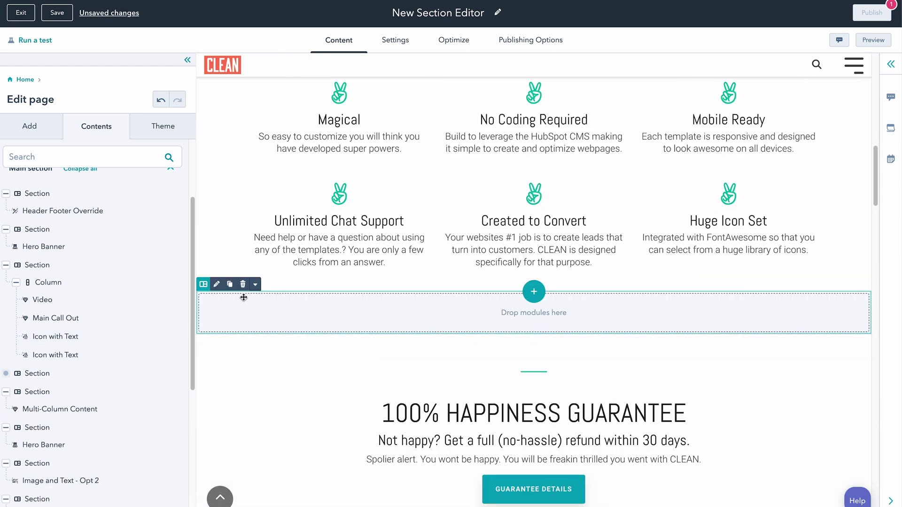
left_click(241, 286)
scroll(357, 282, "up", 5)
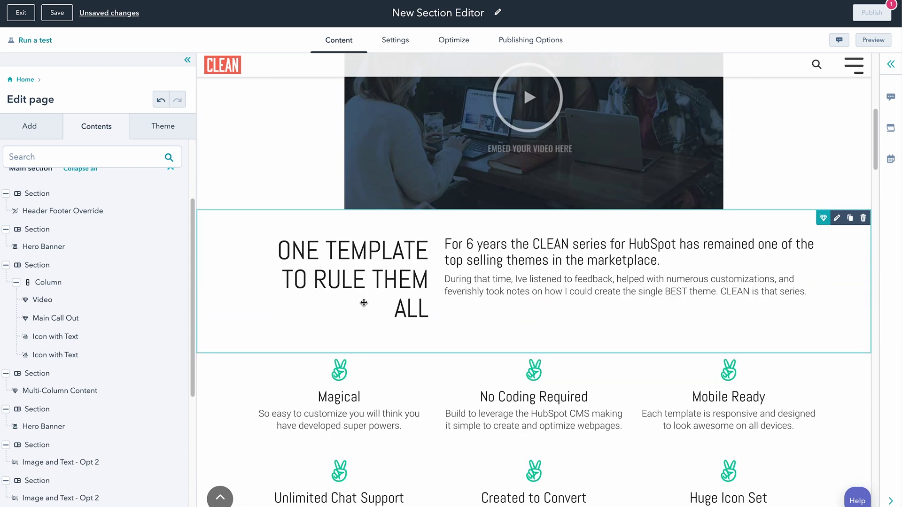
scroll(365, 351, "up", 4)
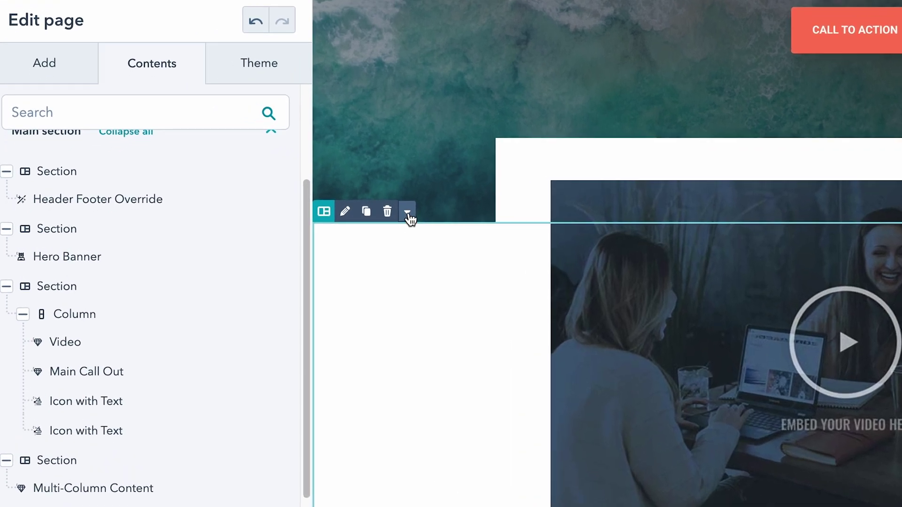
- Save the Video section as 'For a demo' with description 'for demo', replacing the taken name 'Example'
left_click(409, 213)
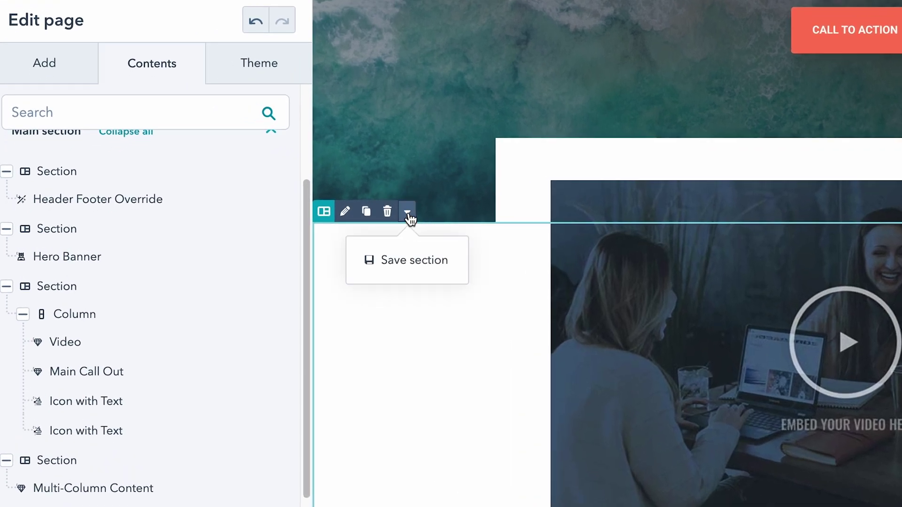
left_click(414, 263)
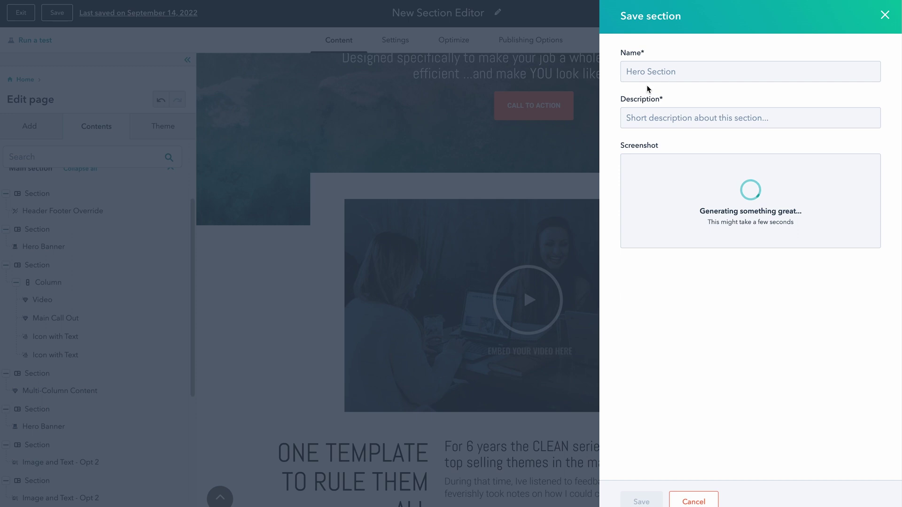
left_click(665, 71)
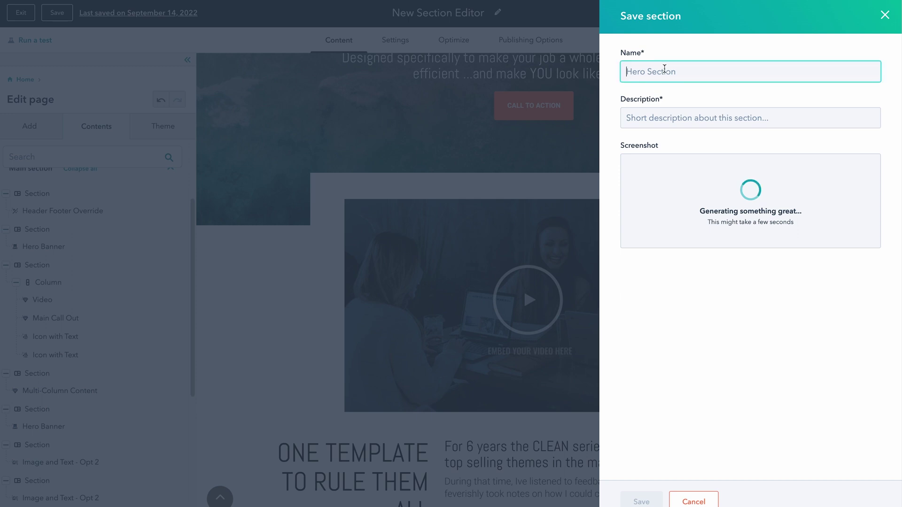
type("Example")
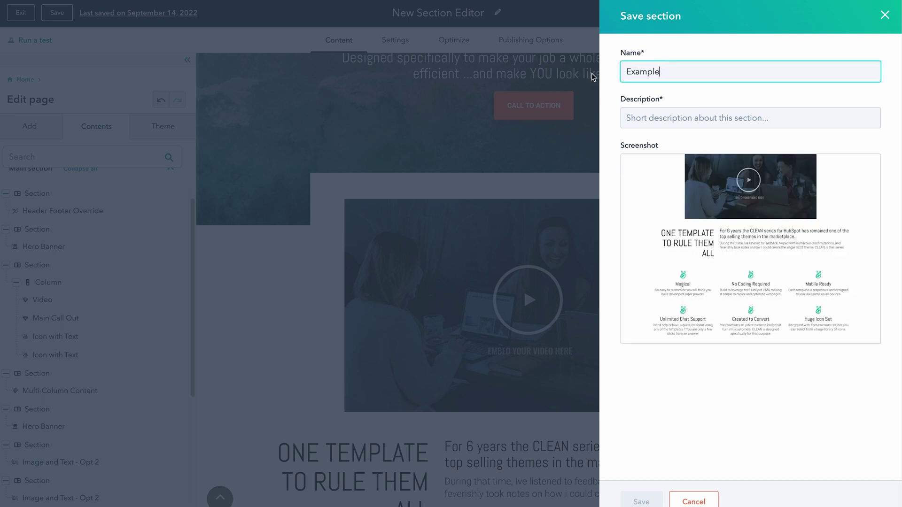
left_click(690, 117)
type("fo")
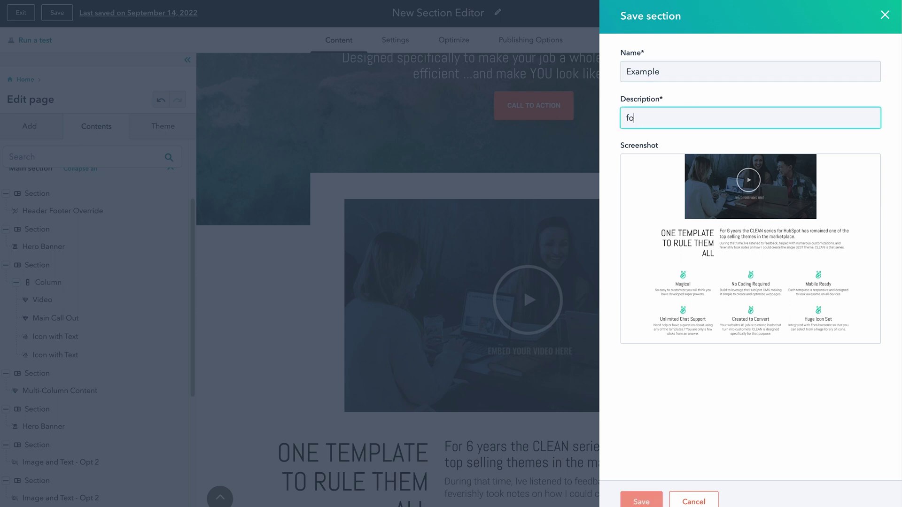
type("r demo")
left_click(648, 501)
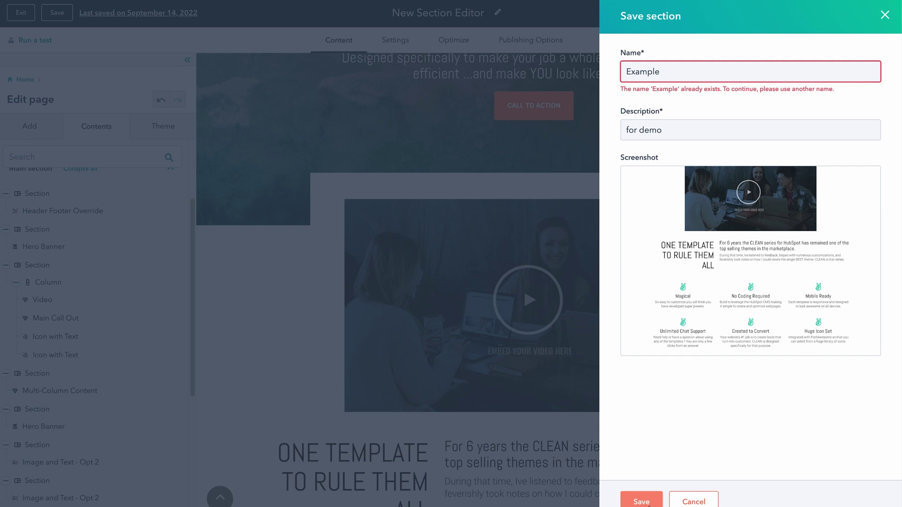
left_click(673, 76)
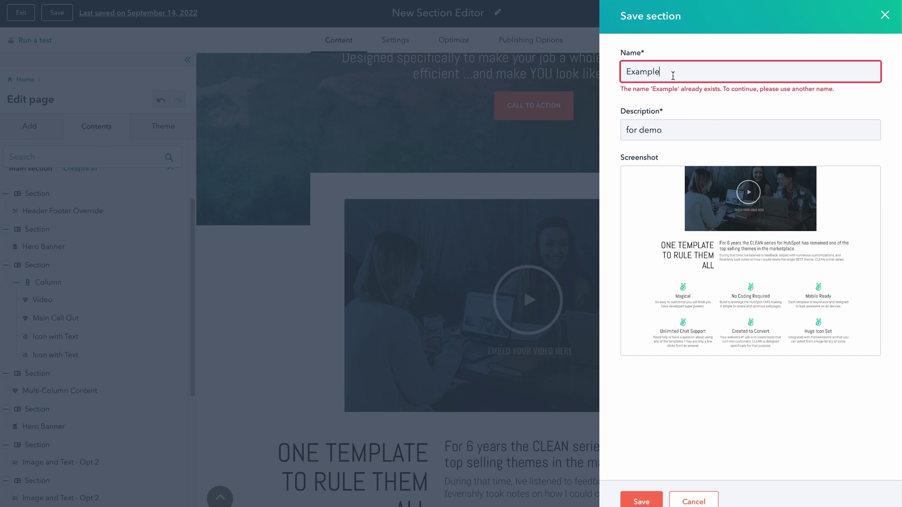
type("For a demo")
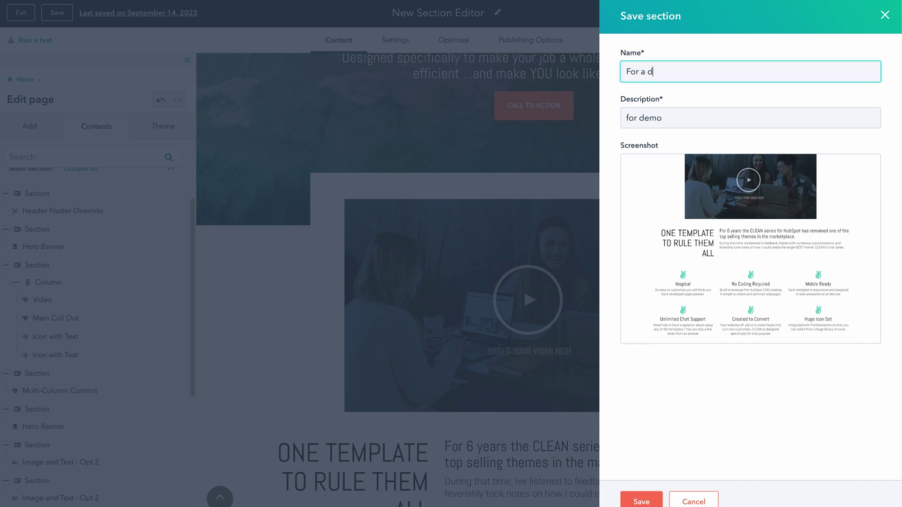
left_click(644, 501)
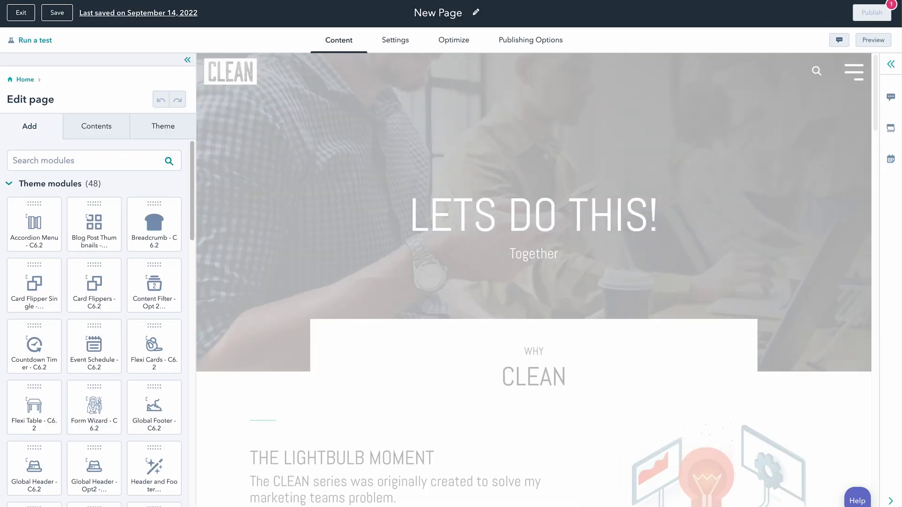
- Add the saved 'For a demo' section to New Page below THE LIGHTBULB MOMENT
scroll(513, 271, "down", 3)
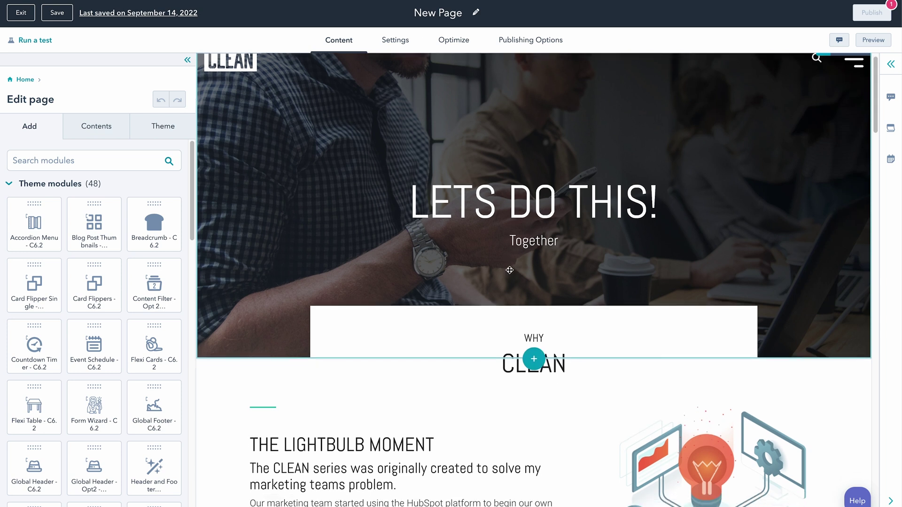
scroll(514, 271, "down", 5)
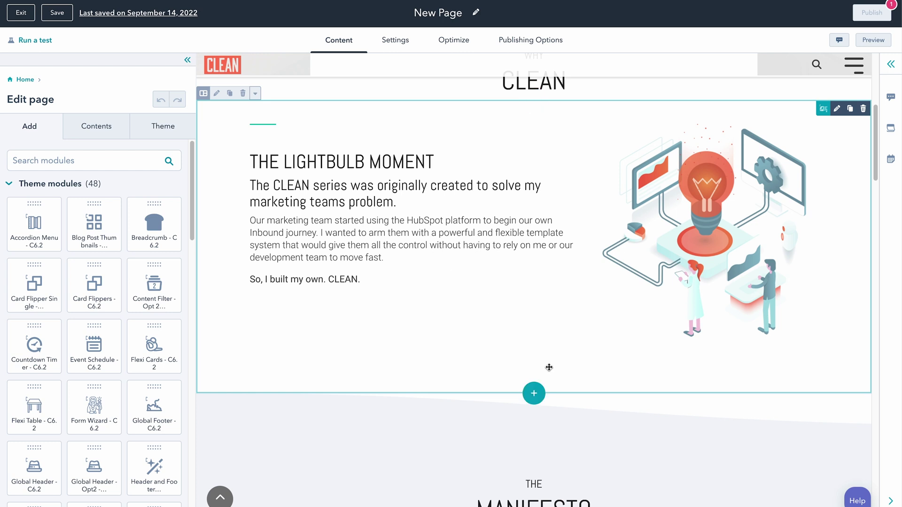
left_click(534, 397)
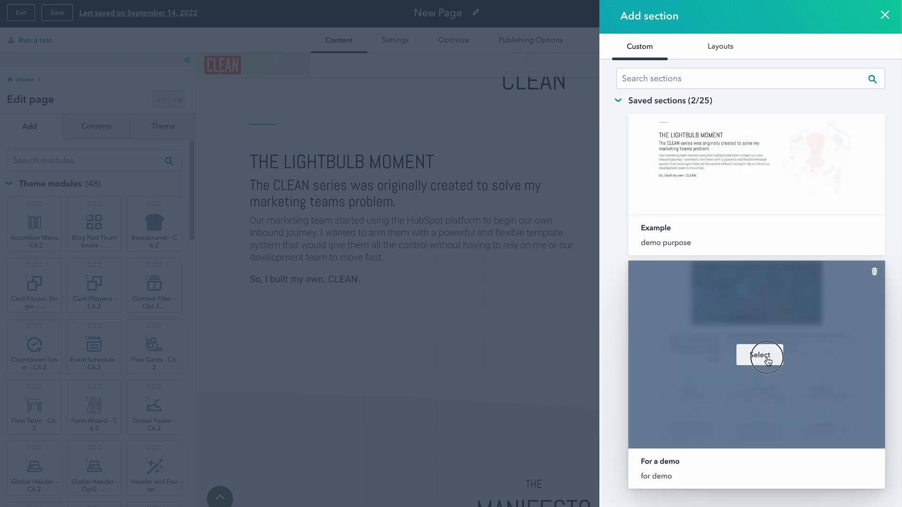
left_click(767, 359)
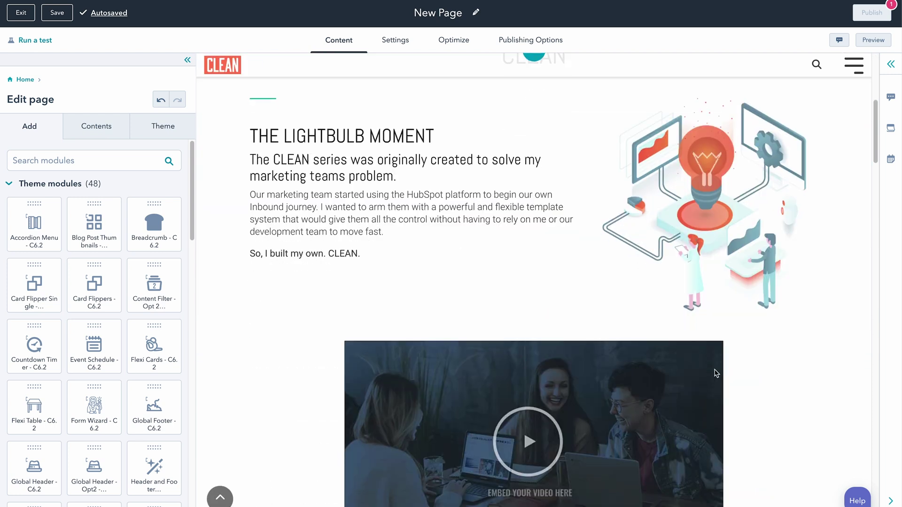
scroll(716, 373, "down", 5)
scroll(715, 360, "down", 3)
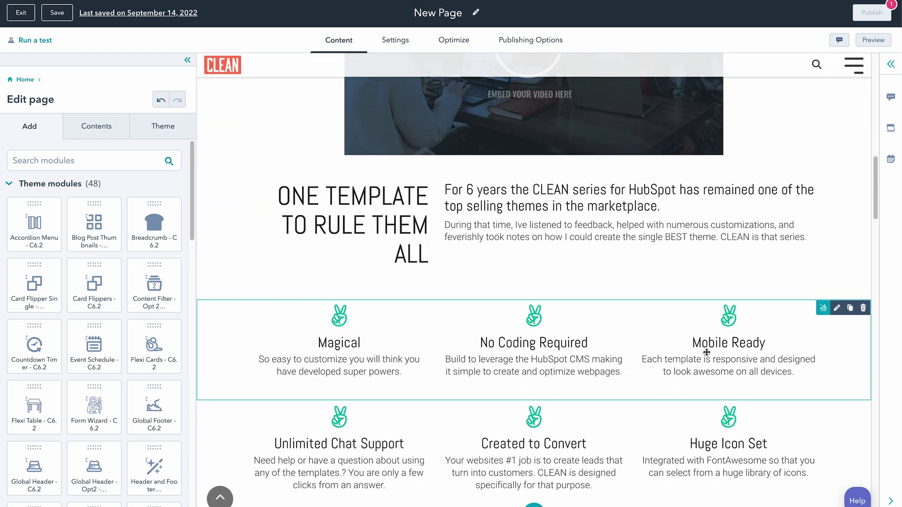